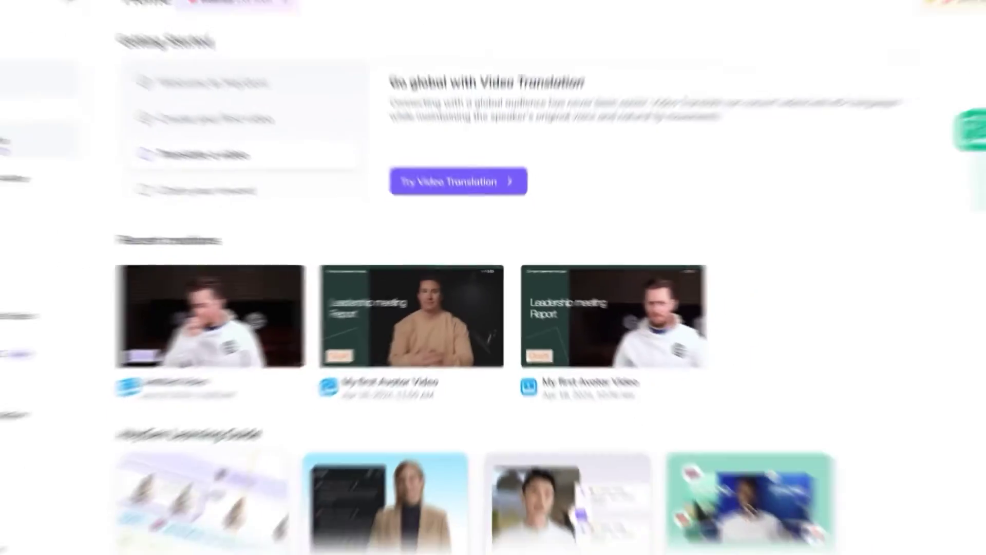
Step: Browse the Video Avatar, Streaming Avatar and AI Voice pages from the sidebar
{"action": "left_click", "coordinate": [97, 175]}
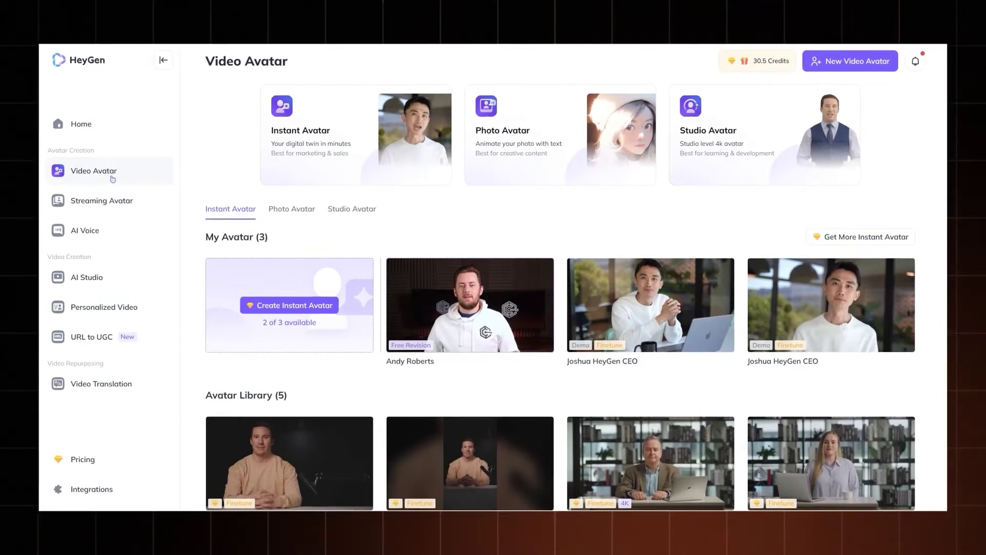
{"action": "left_click", "coordinate": [110, 207]}
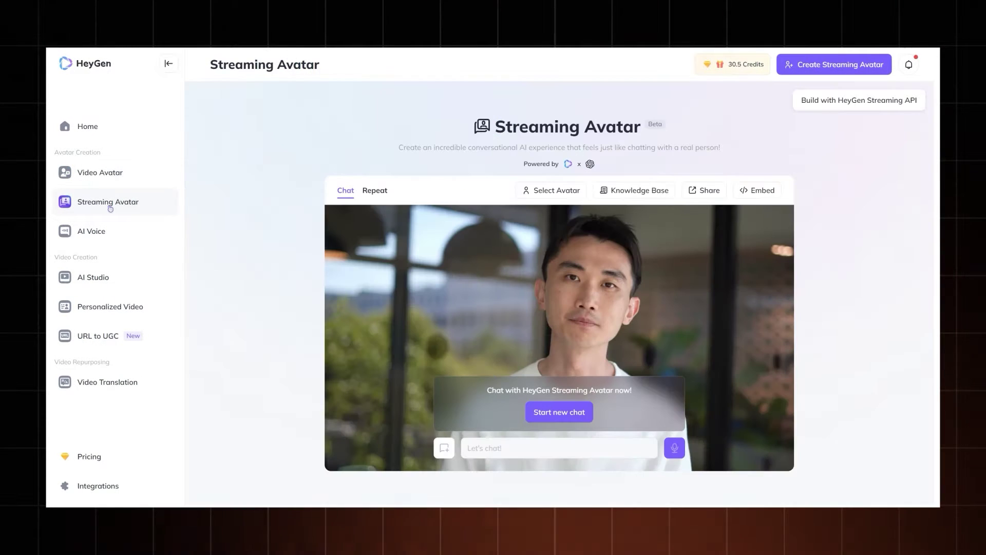
{"action": "left_click", "coordinate": [108, 234]}
{"action": "scroll", "coordinate": [370, 279], "scroll_direction": "down", "scroll_amount": 10}
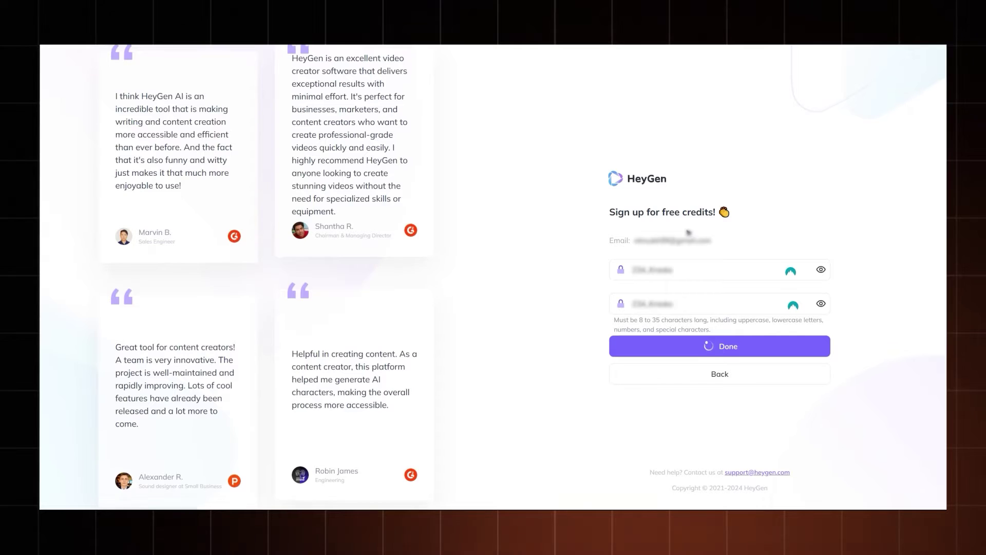
Step: Answer the onboarding questions on audience, profession, industry, company size and content type, then submit
{"action": "left_click", "coordinate": [785, 188]}
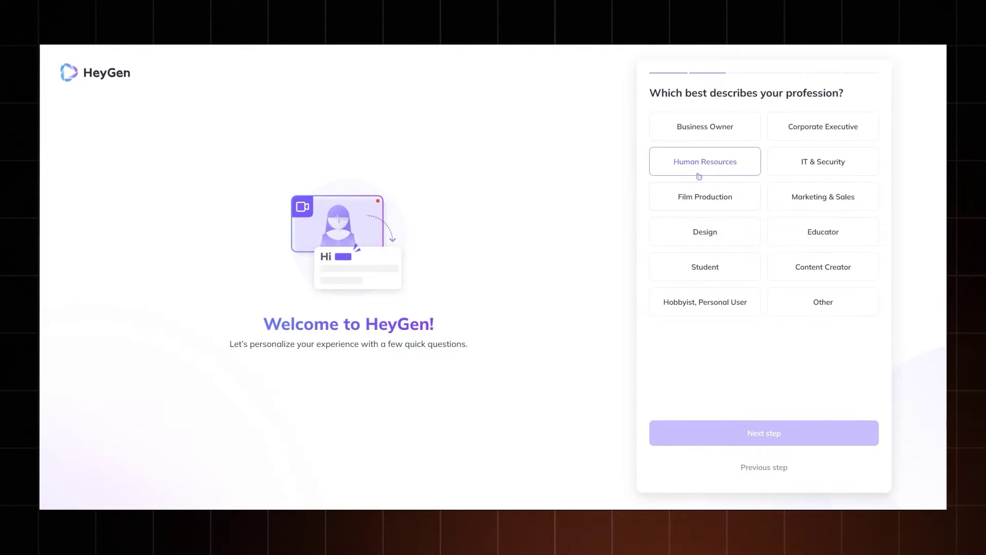
{"action": "left_click", "coordinate": [819, 280]}
{"action": "left_click", "coordinate": [689, 167]}
{"action": "left_click", "coordinate": [679, 135]}
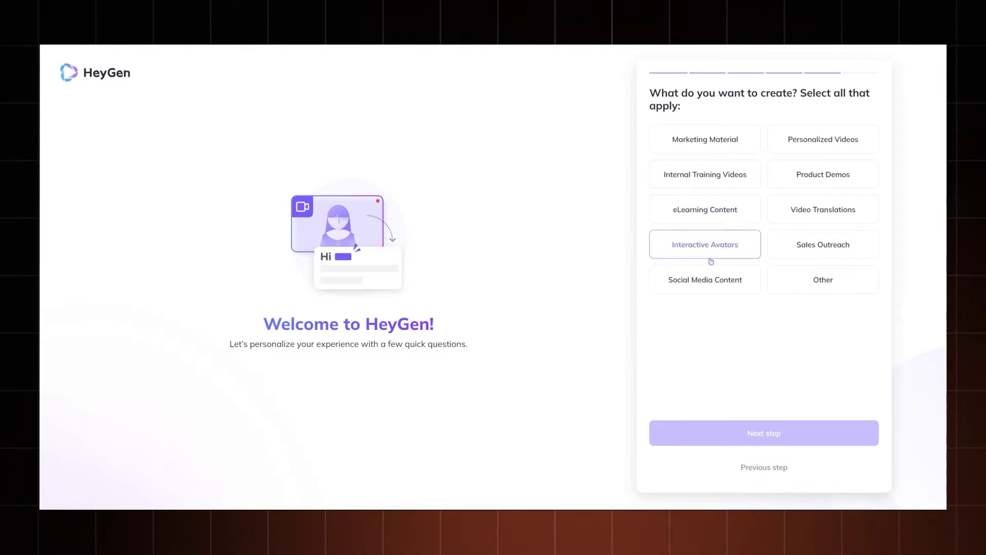
{"action": "left_click", "coordinate": [704, 279]}
{"action": "left_click", "coordinate": [764, 433]}
{"action": "left_click", "coordinate": [826, 229]}
{"action": "left_click", "coordinate": [764, 369]}
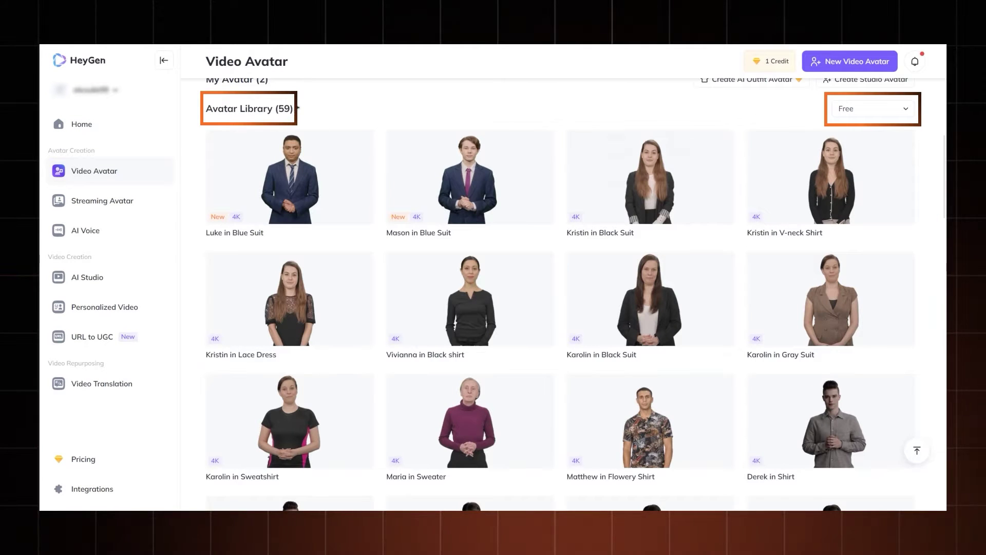
Step: Scroll down through the Avatar Library toward the plan pricing information
{"action": "scroll", "coordinate": [283, 123], "scroll_direction": "down", "scroll_amount": 7}
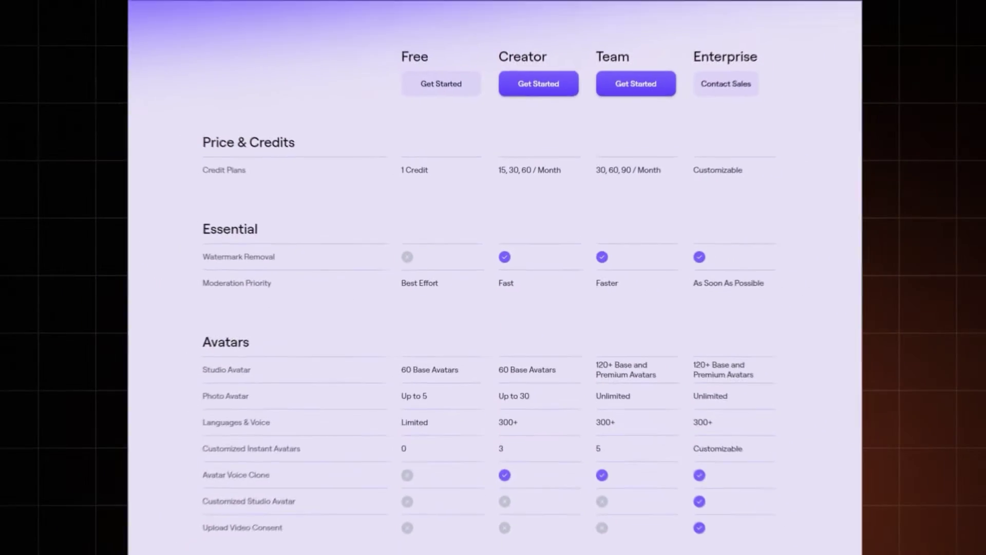
Step: Scroll the plan comparison table down to the Video Translation feature rows
{"action": "scroll", "coordinate": [493, 288], "scroll_direction": "down", "scroll_amount": 2}
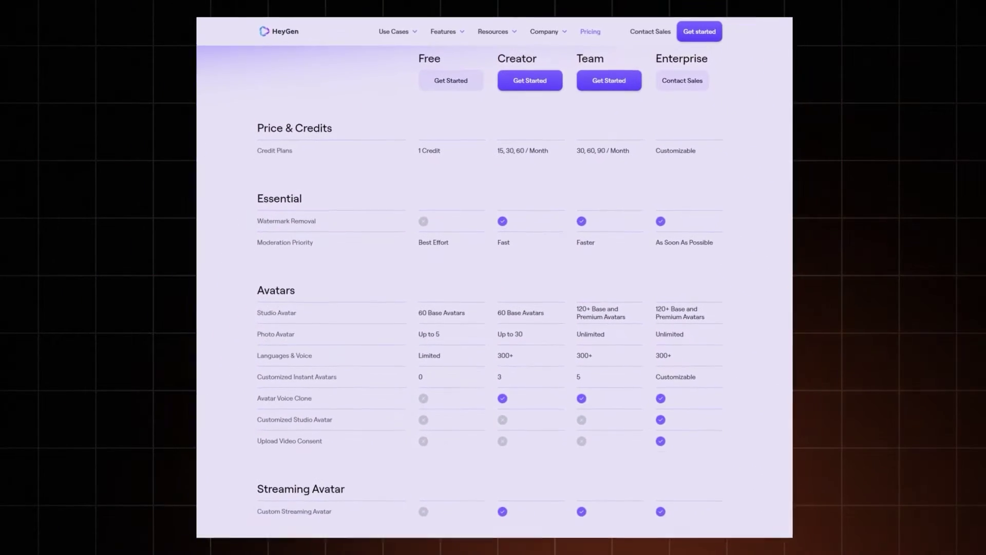
{"action": "scroll", "coordinate": [493, 288], "scroll_direction": "down", "scroll_amount": 1}
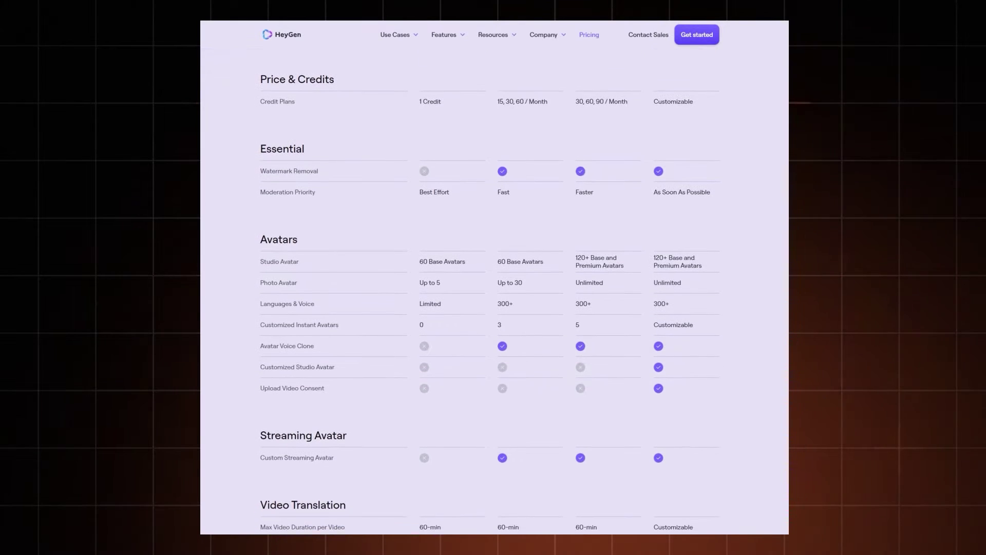
{"action": "scroll", "coordinate": [493, 287], "scroll_direction": "down", "scroll_amount": 1}
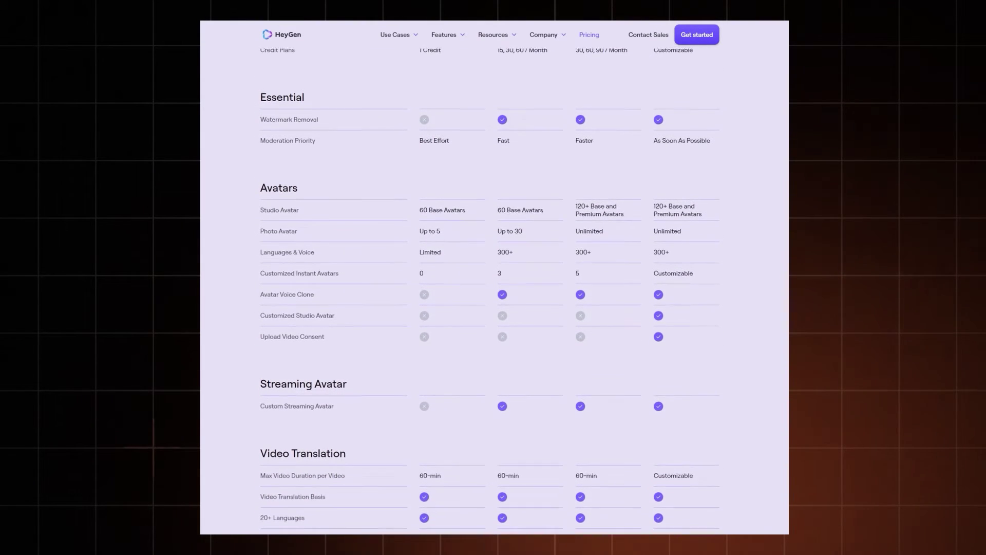
{"action": "scroll", "coordinate": [493, 287], "scroll_direction": "down", "scroll_amount": 1}
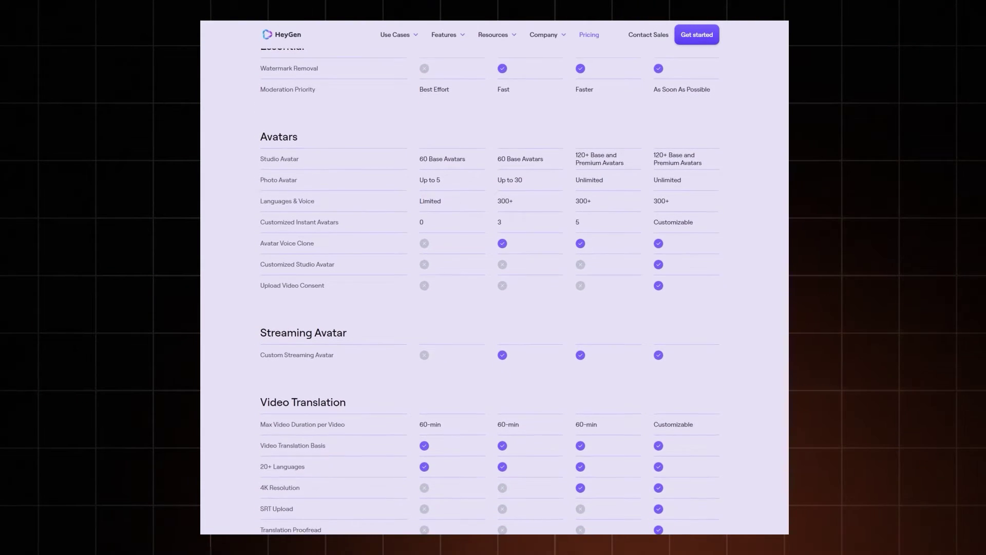
{"action": "scroll", "coordinate": [493, 288], "scroll_direction": "down", "scroll_amount": 1}
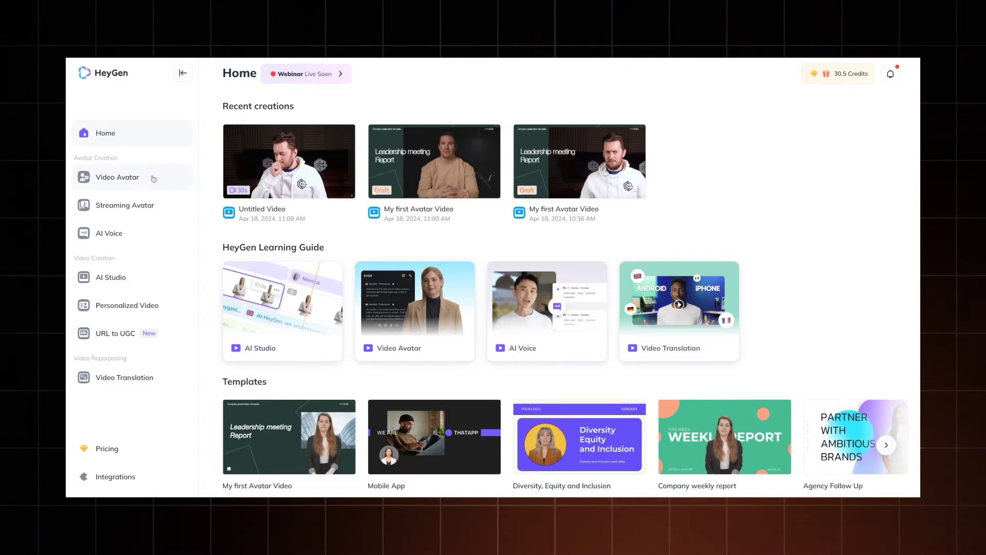
Step: Start an Instant Avatar using Text Instructions guidelines and upload Test_video.mp4 as its footage
{"action": "left_click", "coordinate": [154, 178]}
{"action": "left_click", "coordinate": [345, 156]}
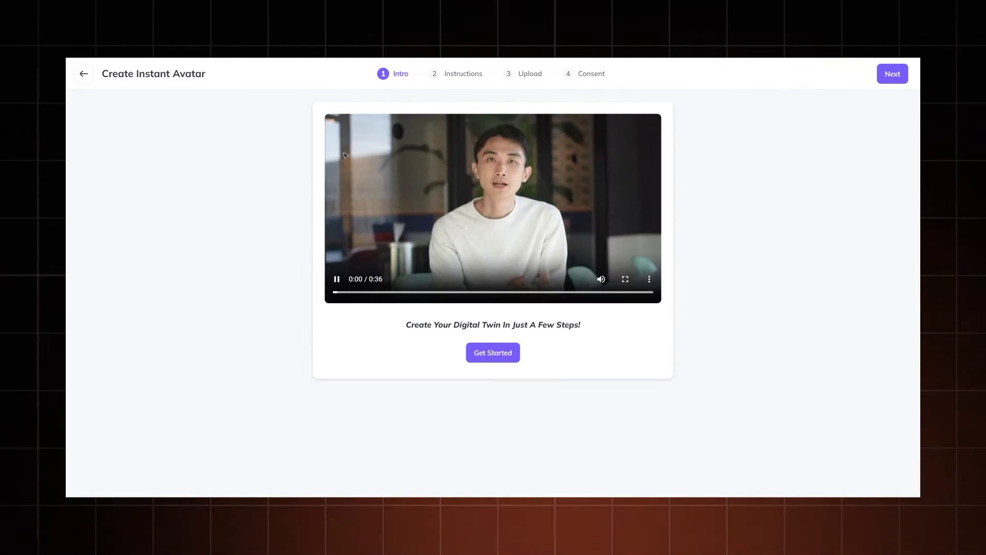
{"action": "left_click", "coordinate": [510, 351]}
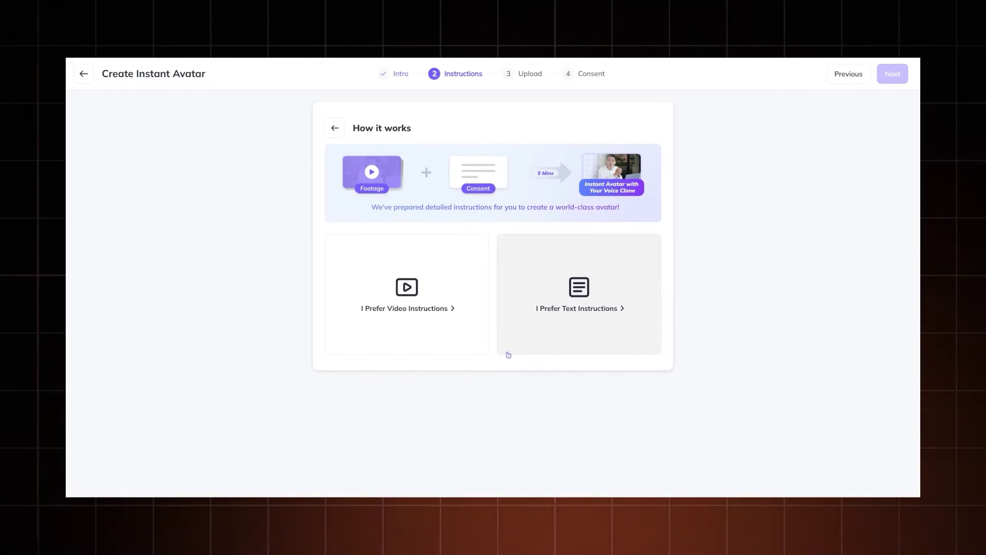
{"action": "left_click", "coordinate": [509, 354]}
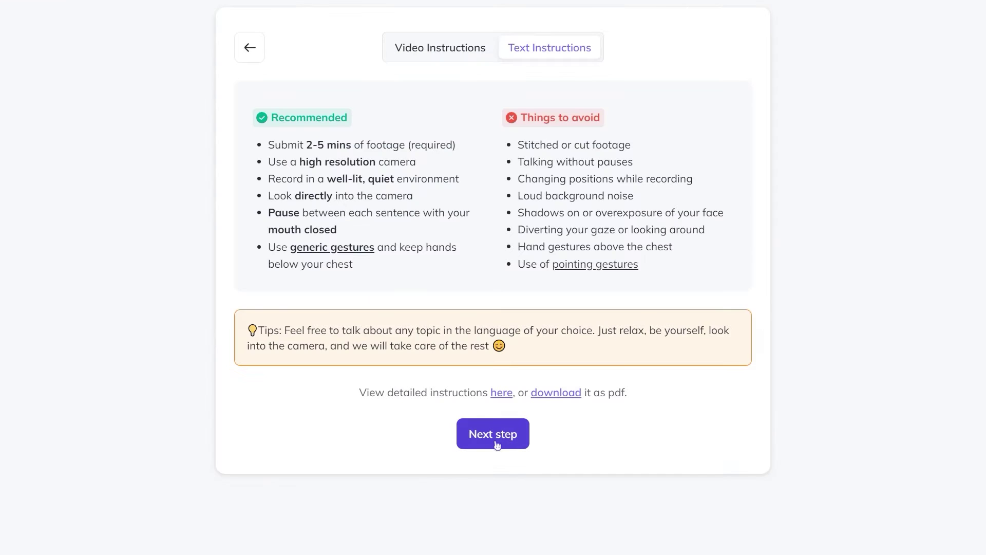
{"action": "left_click", "coordinate": [494, 436]}
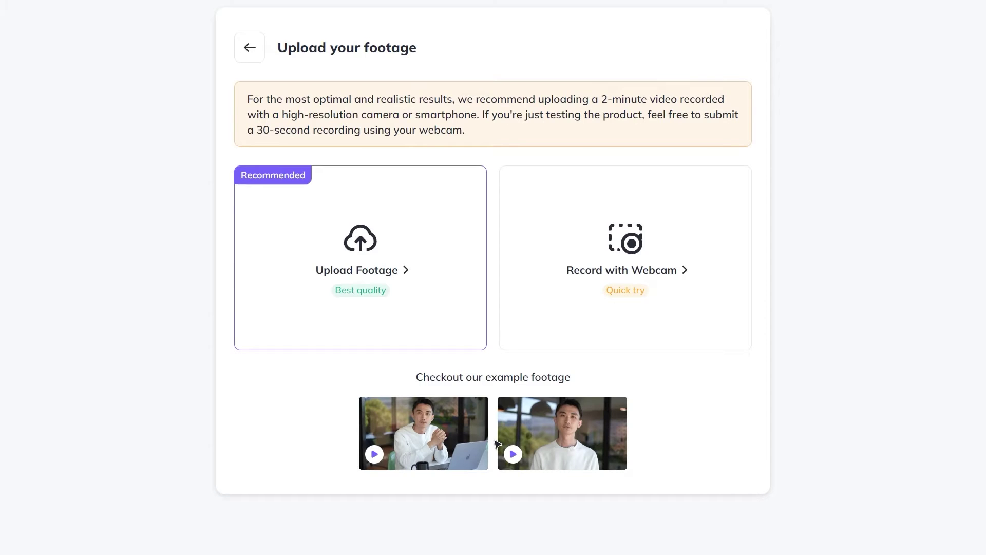
{"action": "left_click", "coordinate": [473, 267]}
{"action": "left_click", "coordinate": [473, 266]}
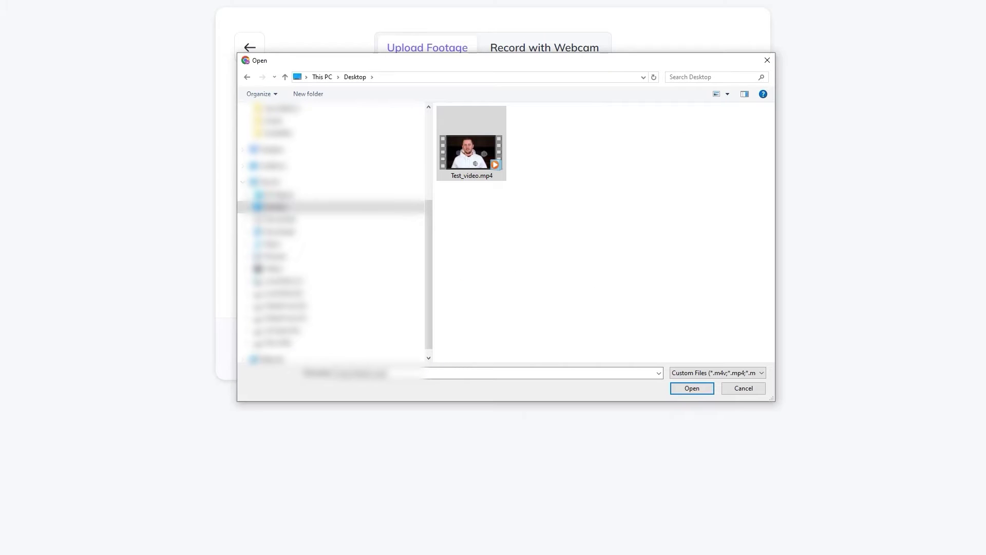
{"action": "left_click", "coordinate": [691, 388]}
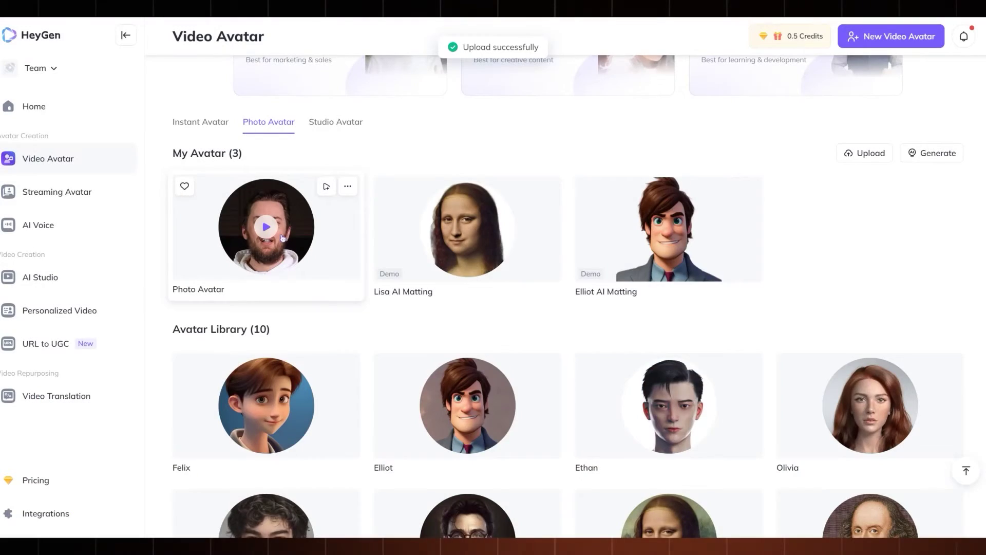
Step: Preview the Photo Avatar card and launch Create with AI Studio from it
{"action": "left_click", "coordinate": [266, 227]}
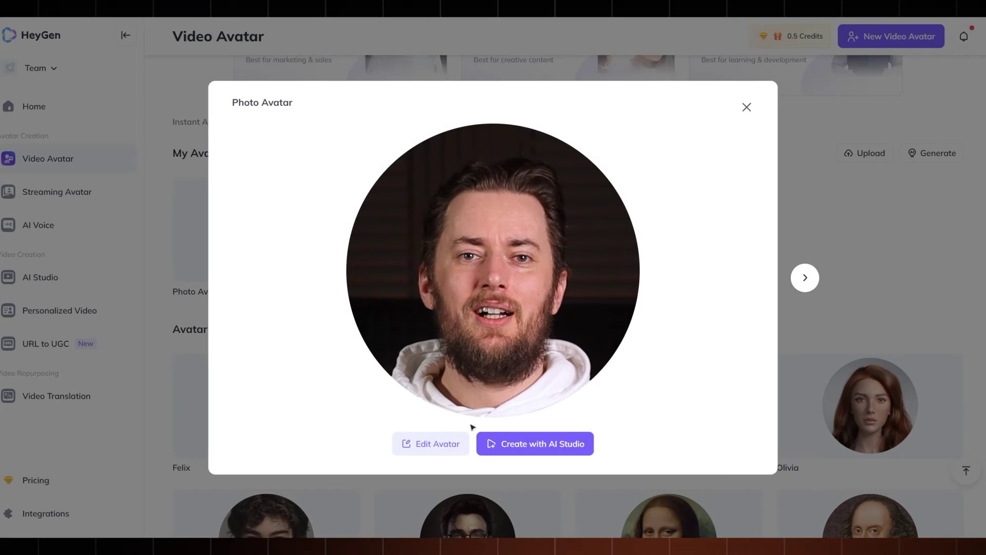
{"action": "left_click", "coordinate": [535, 443]}
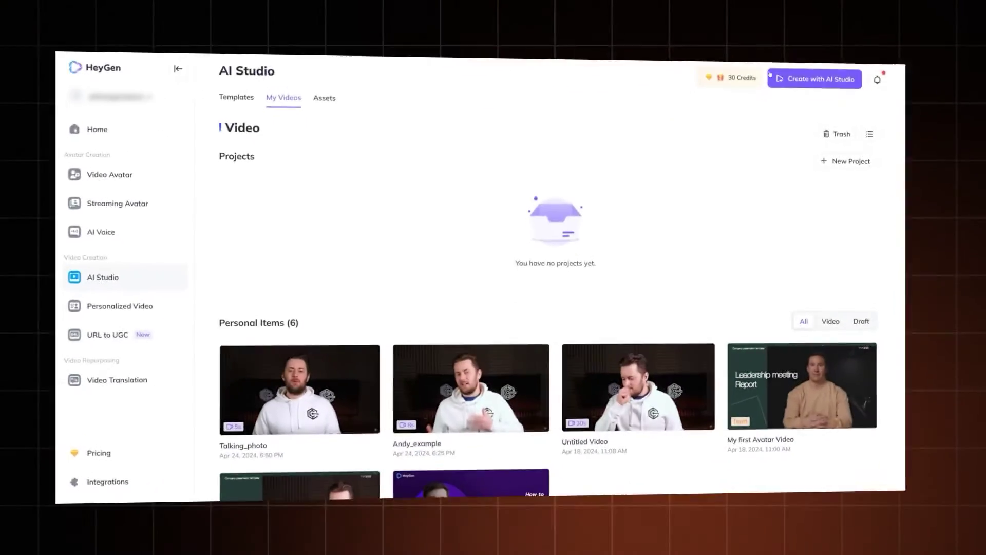
Step: Generate an AI script introducing the CoolTechZone YouTube channel, then start a new video translation
{"action": "left_click", "coordinate": [805, 75]}
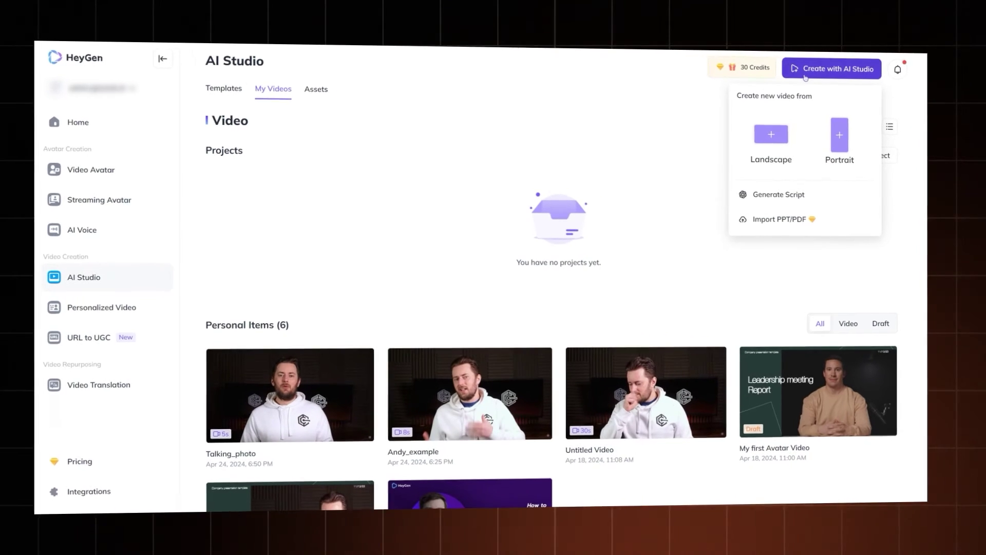
{"action": "left_click", "coordinate": [776, 194]}
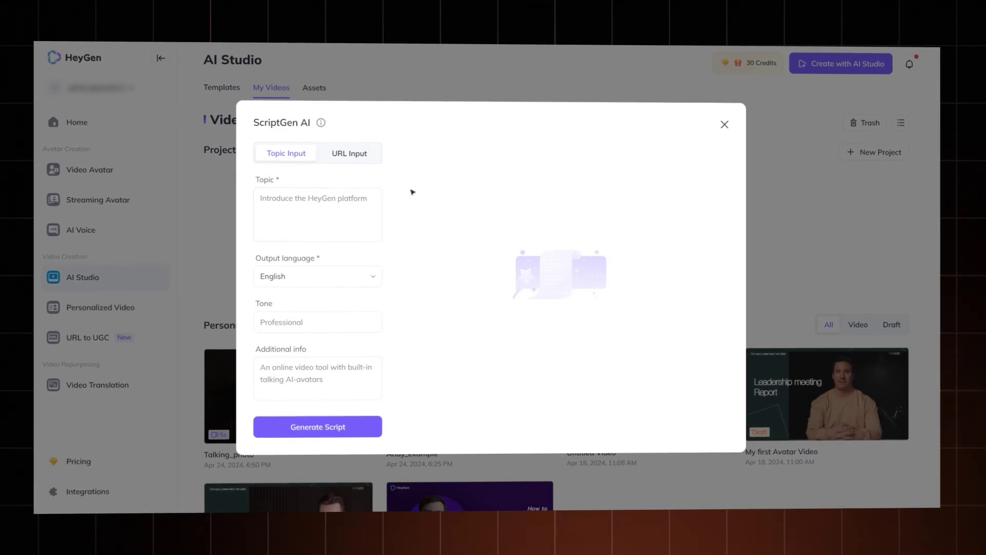
{"action": "left_click", "coordinate": [289, 207]}
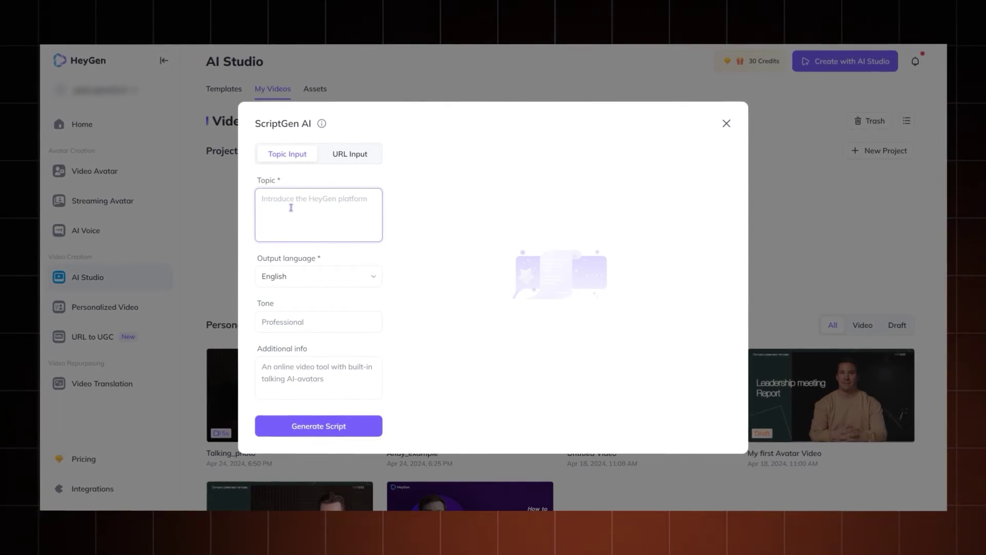
{"action": "type", "text": "Inroduce the CoolTechZone YouTube channel "}
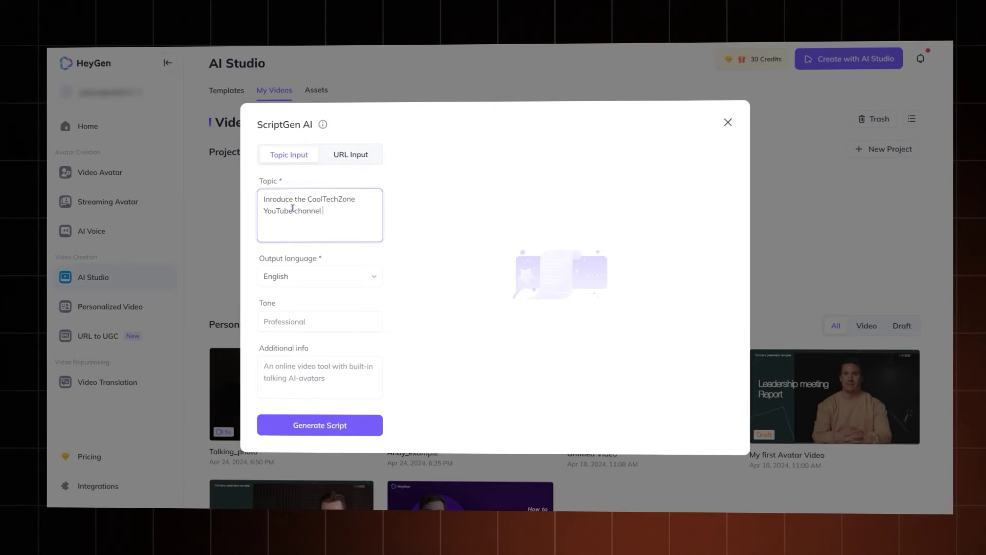
{"action": "type", "text": "to the audience"}
{"action": "left_click", "coordinate": [318, 276]}
{"action": "left_click", "coordinate": [311, 321]}
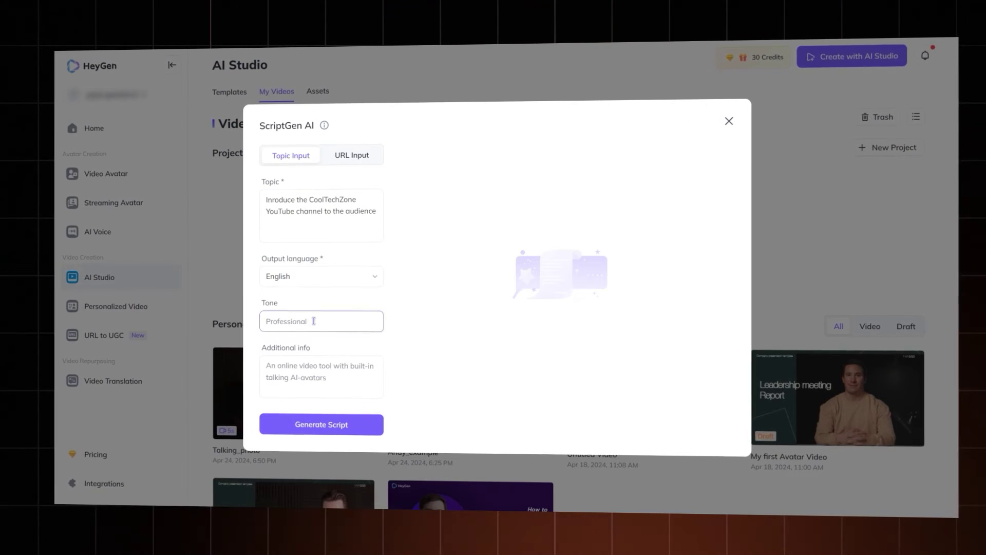
{"action": "left_click", "coordinate": [322, 424]}
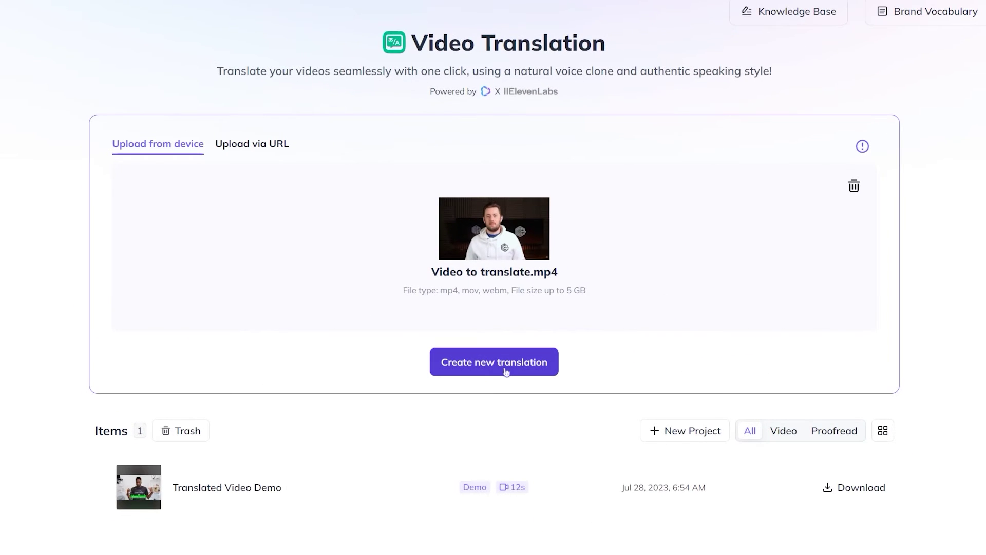
{"action": "left_click", "coordinate": [504, 371]}
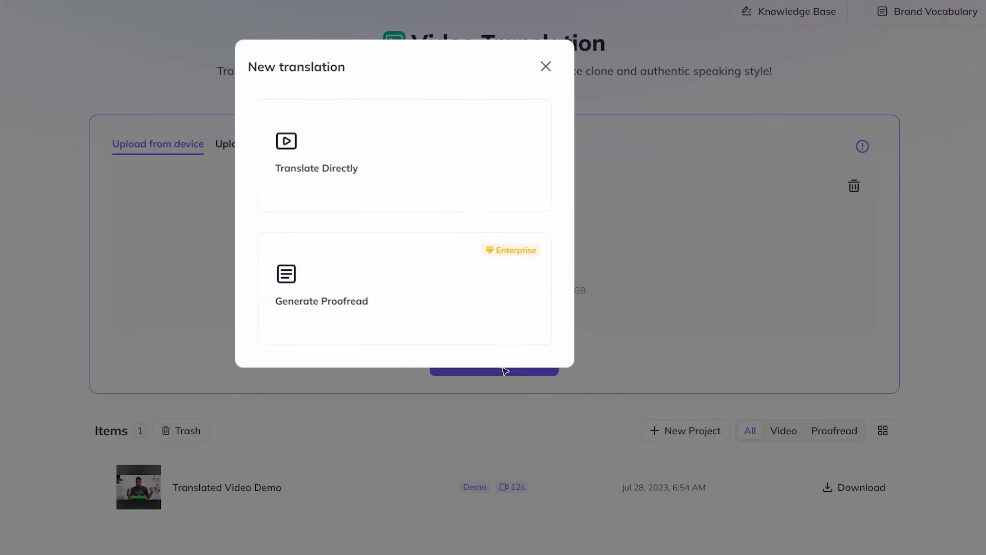